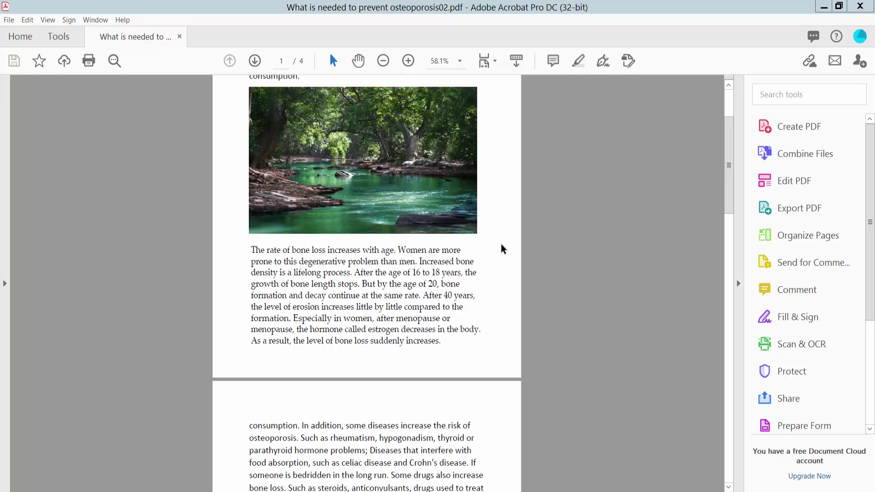
scroll(465, 284, "down", 3)
scroll(468, 267, "up", 4)
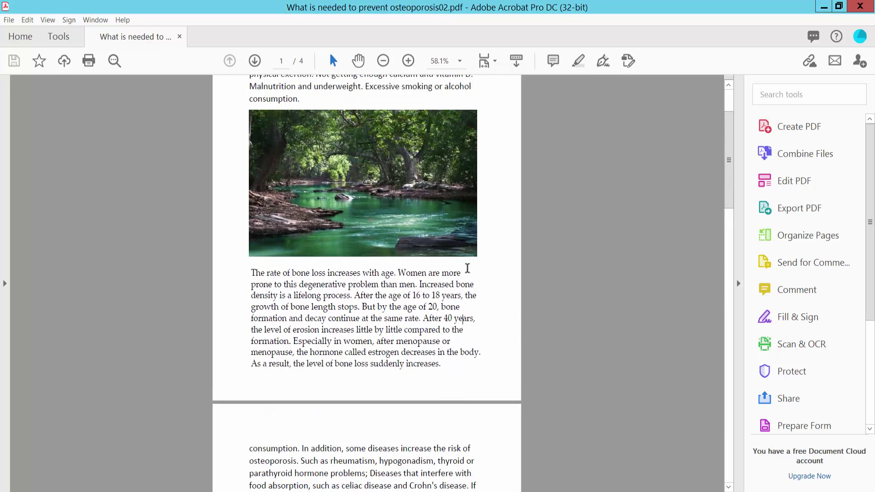
Show the Layers panel in the navigation pane and open its Options list.
left_click(6, 283)
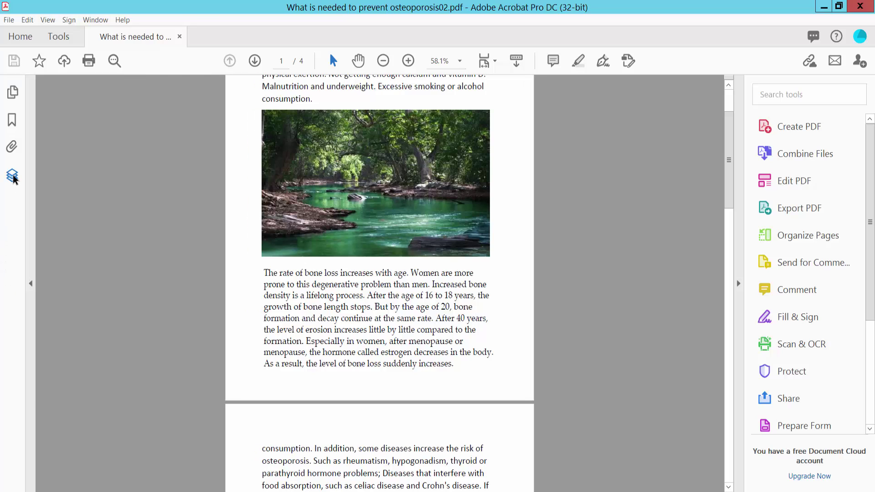
left_click(11, 178)
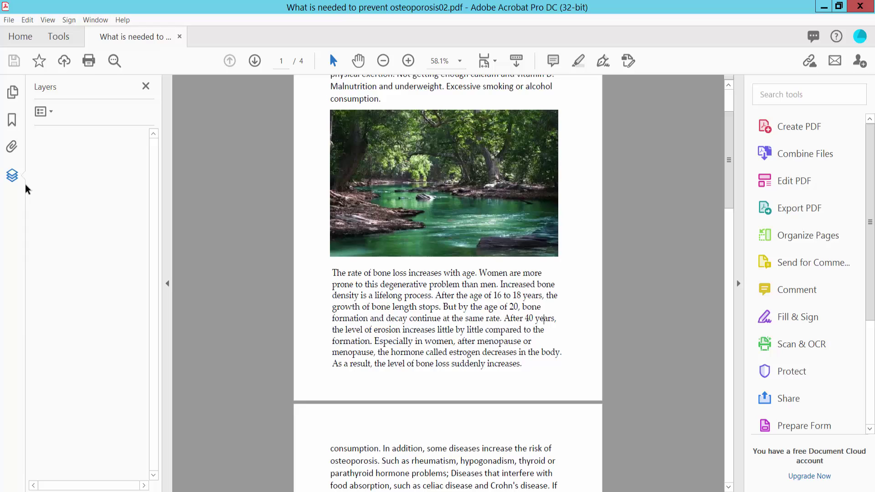
left_click(46, 111)
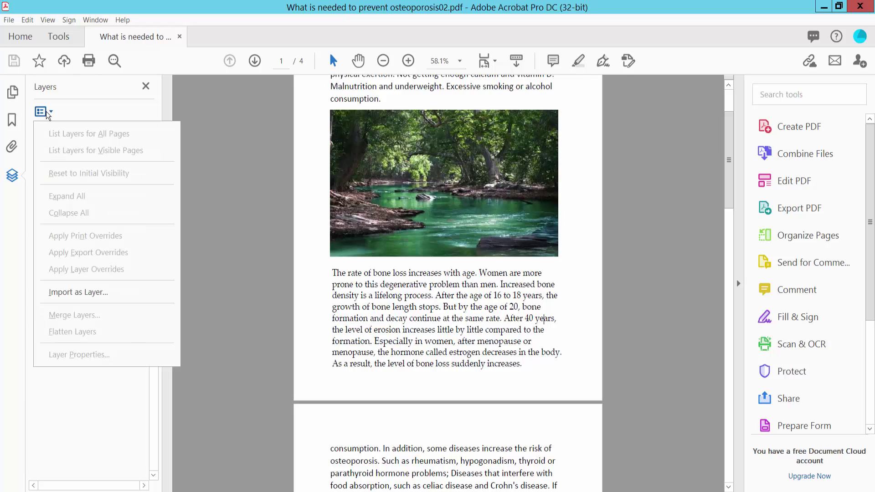
Choose Import as Layer with APPLICATION FORM.pdf from the Desktop as the source.
left_click(89, 292)
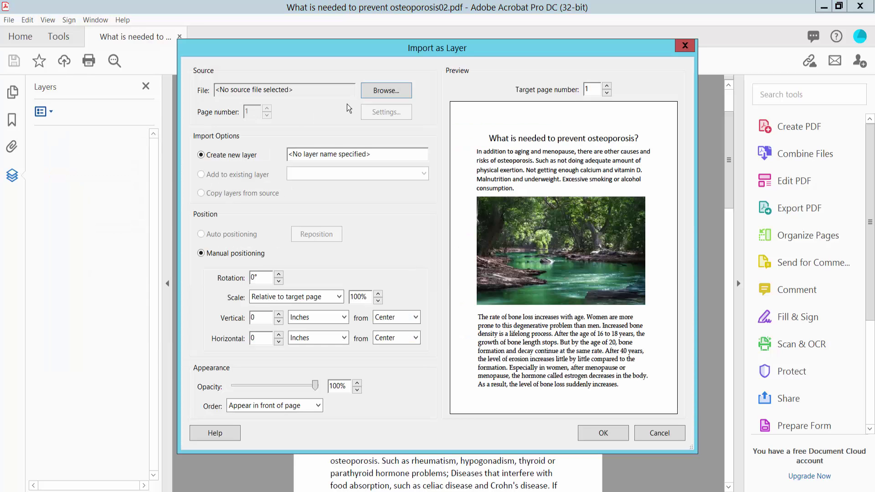
left_click(384, 92)
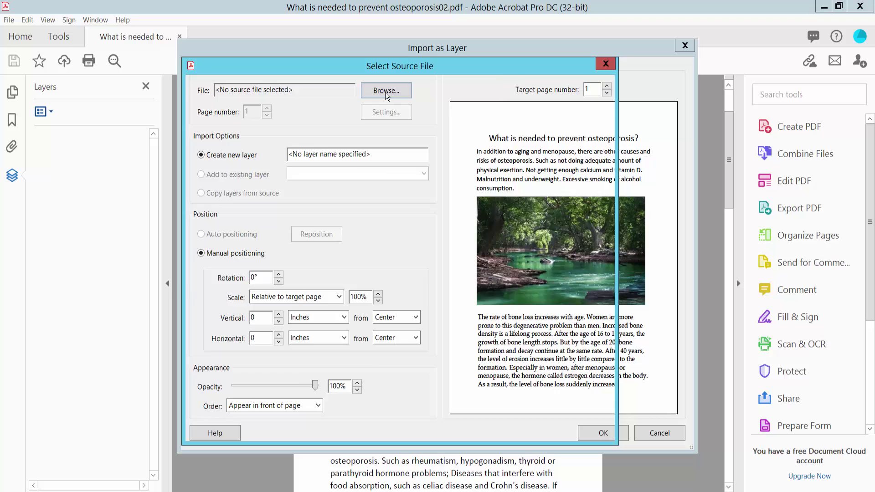
left_click(510, 232)
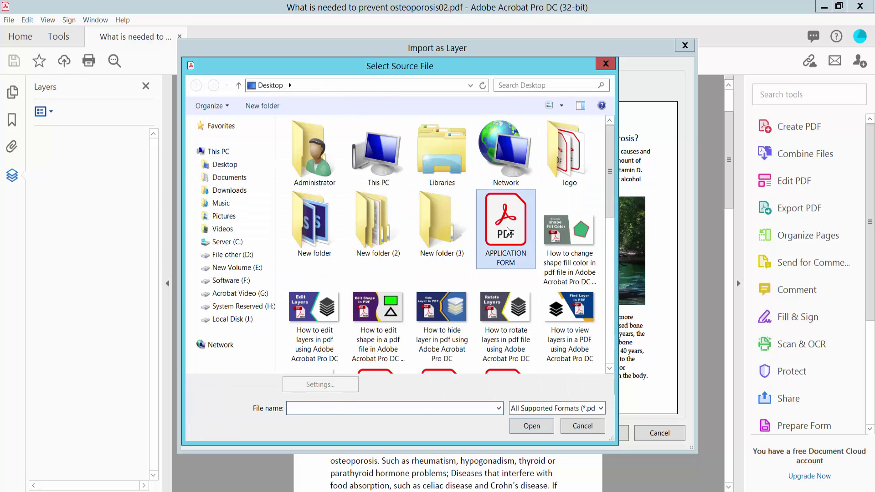
left_click(532, 426)
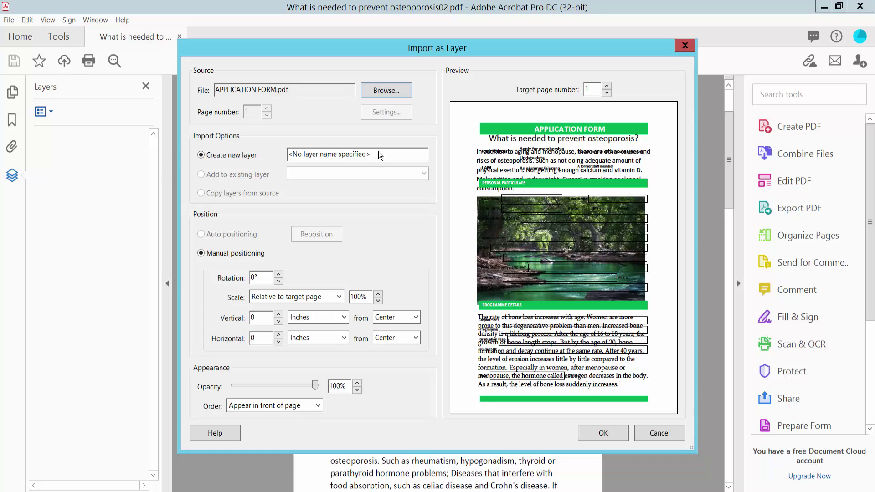
Set layer name 1, rotation 90°, scale 70%, vertical 2.5 in, target page 3.
left_click_drag(379, 154, 277, 160)
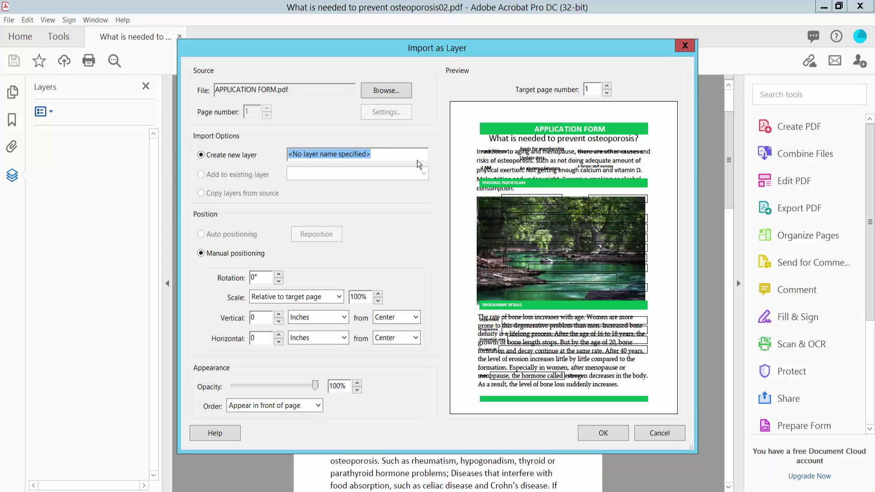
type("1")
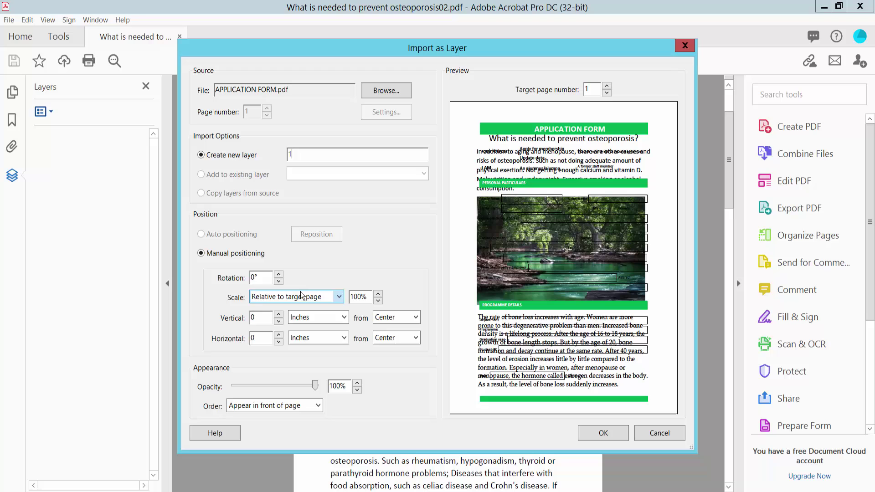
left_click(278, 276)
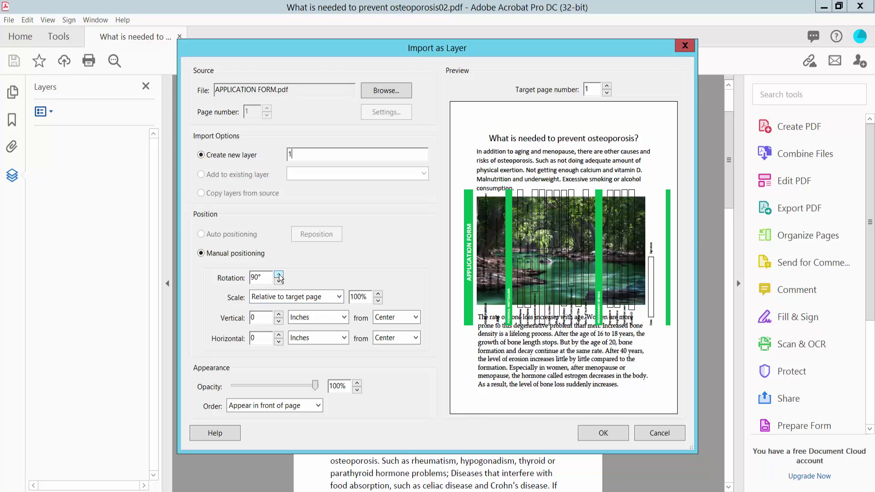
left_click(377, 302)
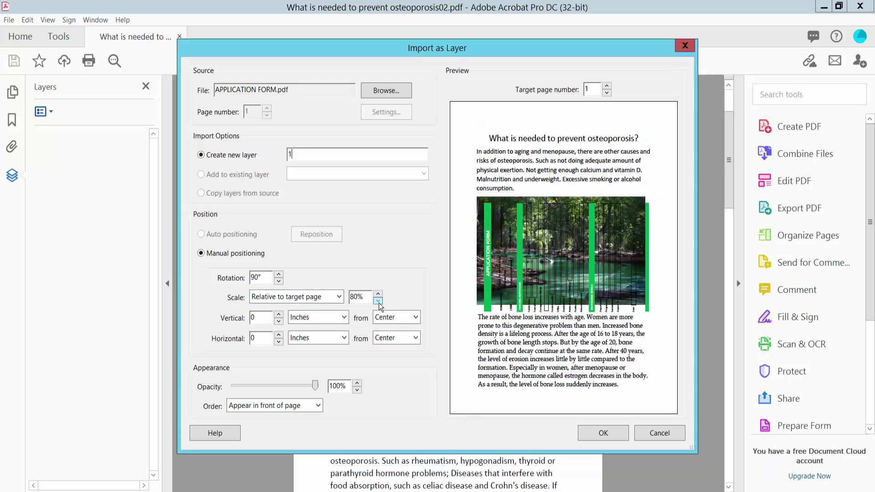
left_click(279, 315)
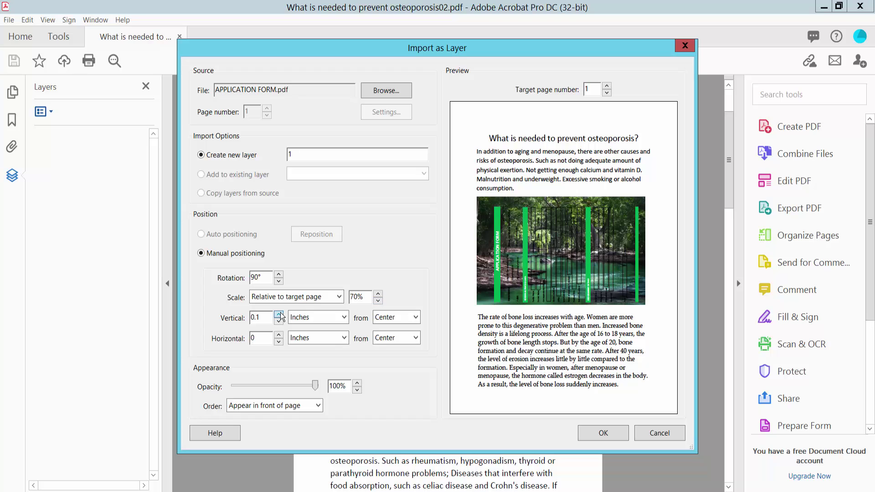
left_click(279, 315)
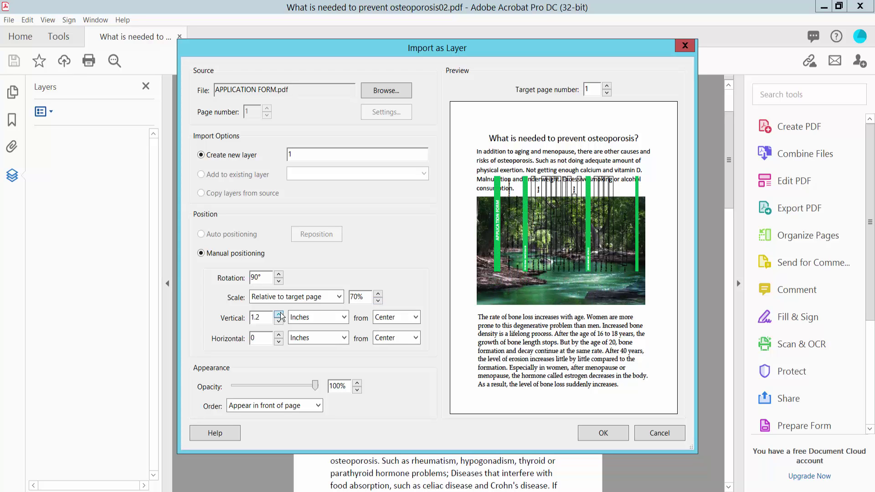
left_click(279, 315)
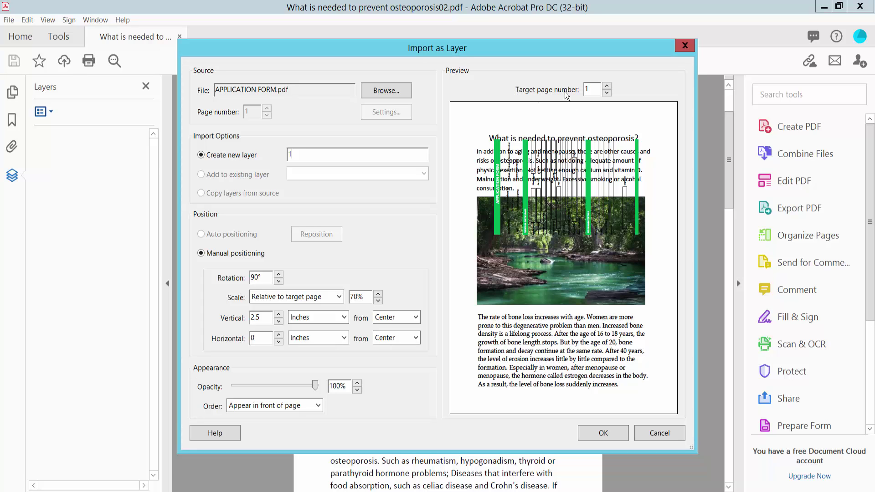
double_click(589, 89)
type("3")
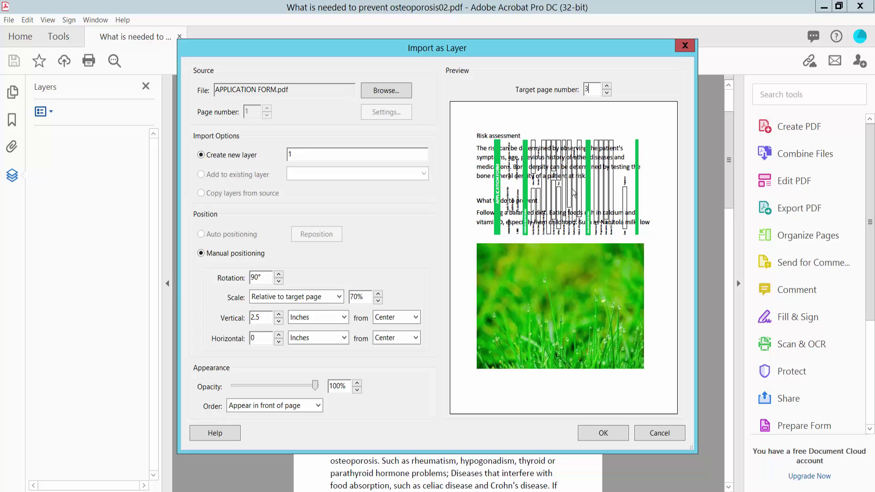
Commit the form as layer 1, toggle its visibility off and on, then reopen Layers options.
left_click(605, 434)
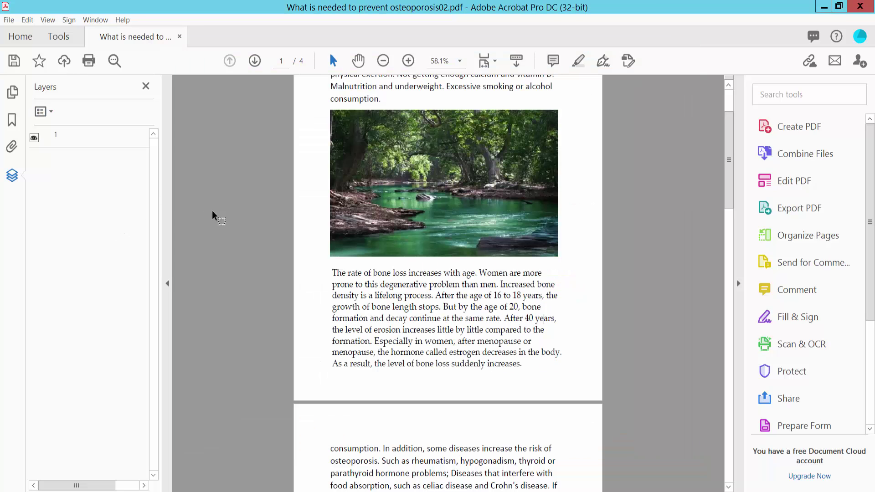
scroll(428, 243, "down", 5)
scroll(428, 243, "down", 5)
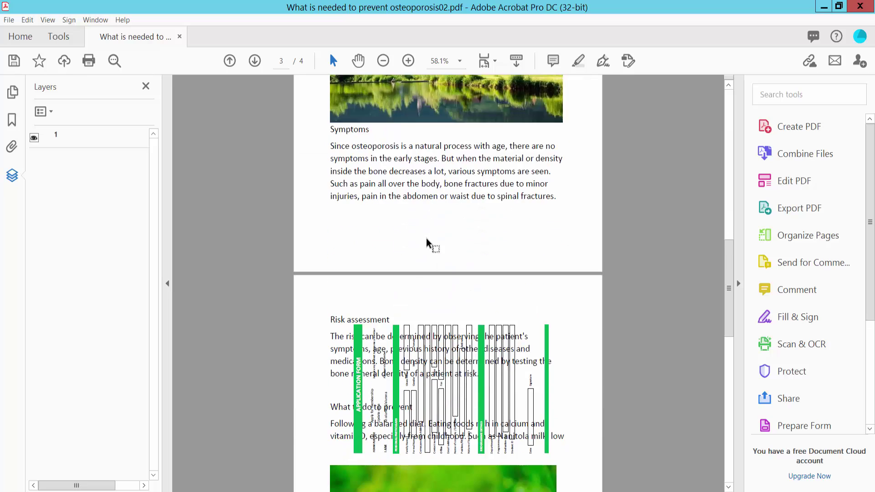
scroll(427, 243, "down", 5)
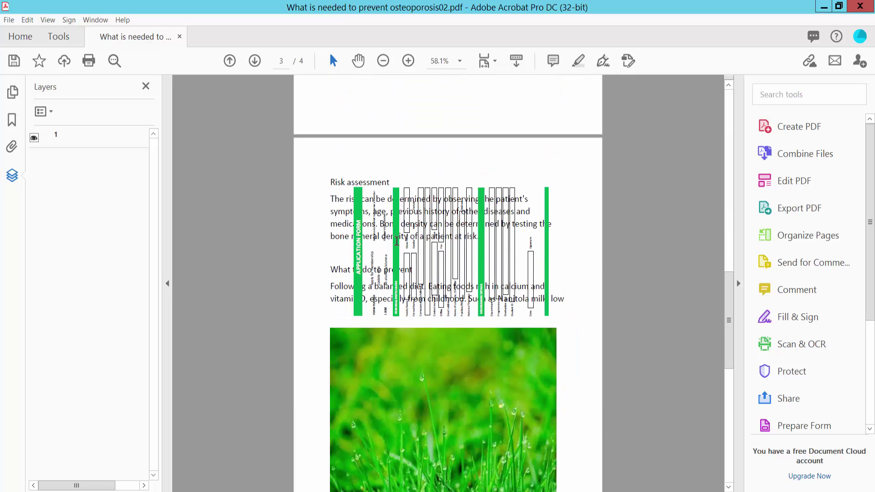
left_click(34, 138)
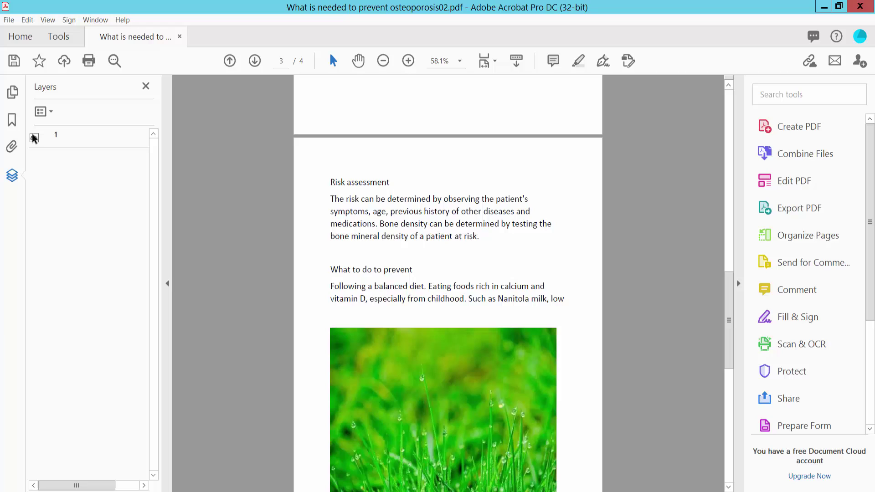
left_click(35, 138)
left_click(35, 138)
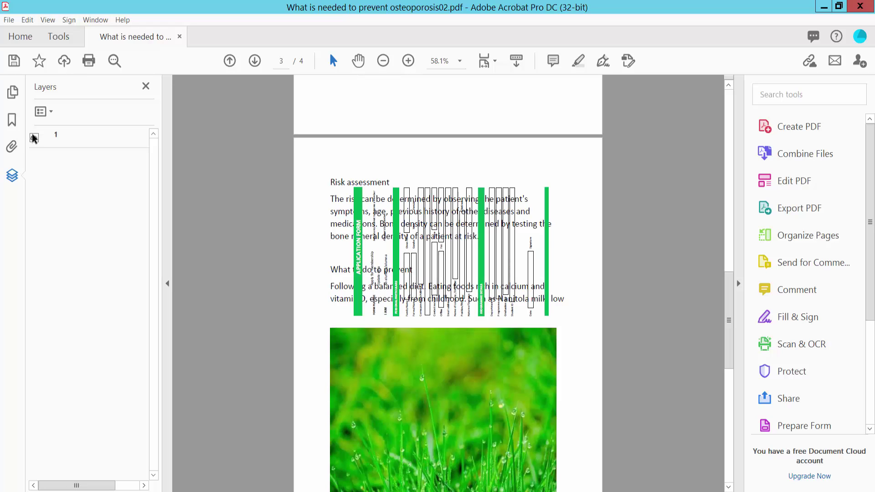
left_click(46, 113)
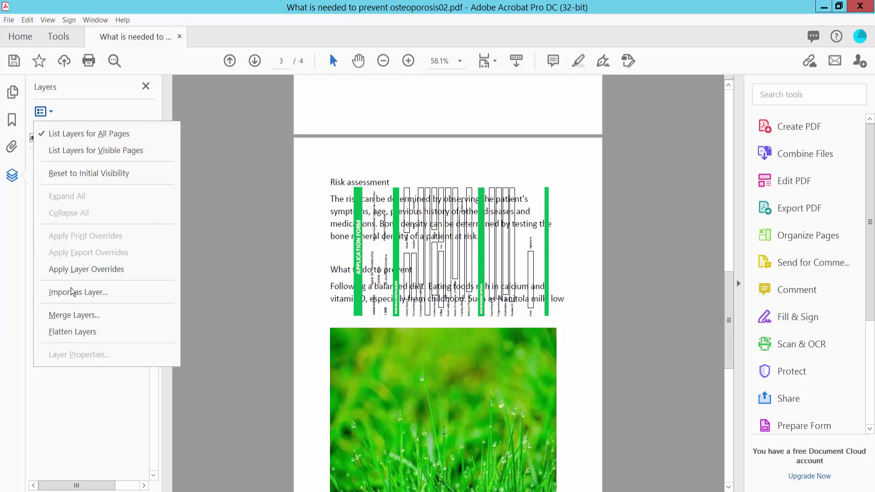
Import 'What to eat in case of high fever.pdf' from the Desktop as the layer source.
left_click(87, 294)
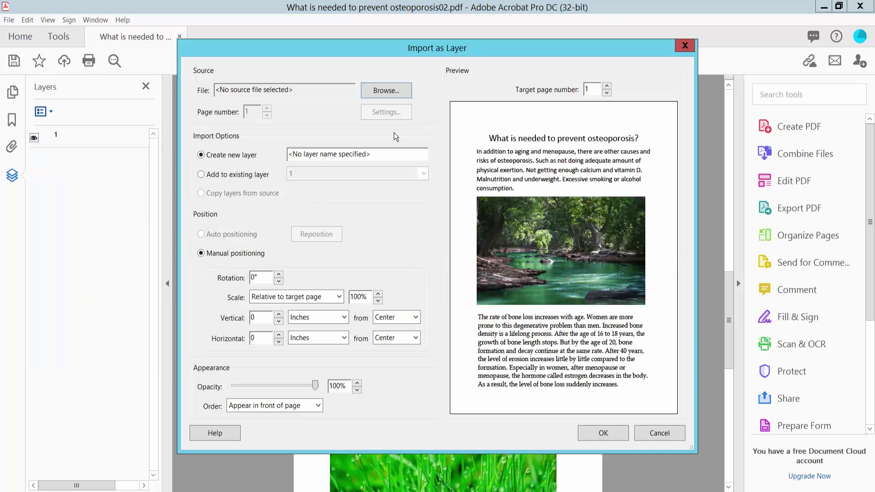
left_click(393, 97)
left_click(441, 310)
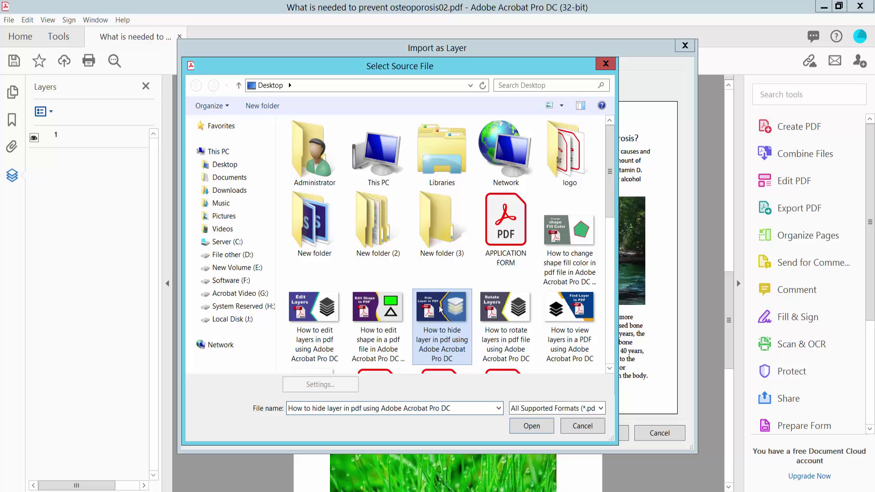
scroll(442, 311, "down", 5)
left_click(312, 328)
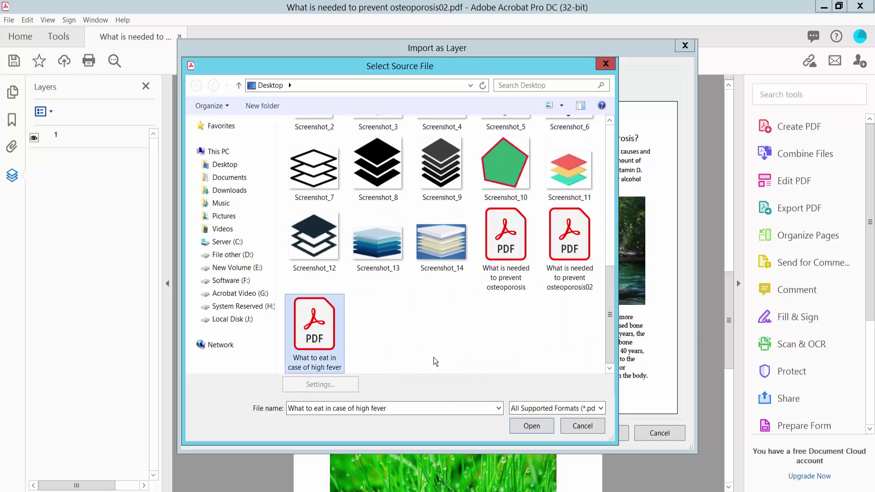
left_click(537, 428)
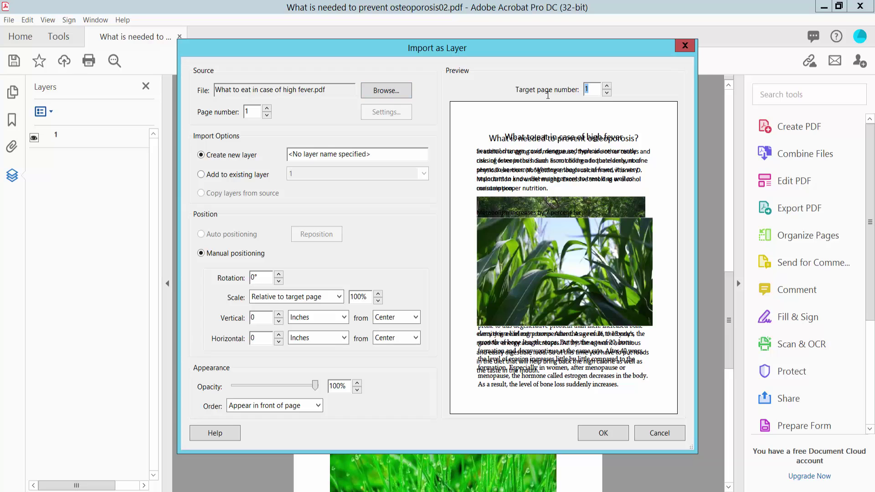
type("2")
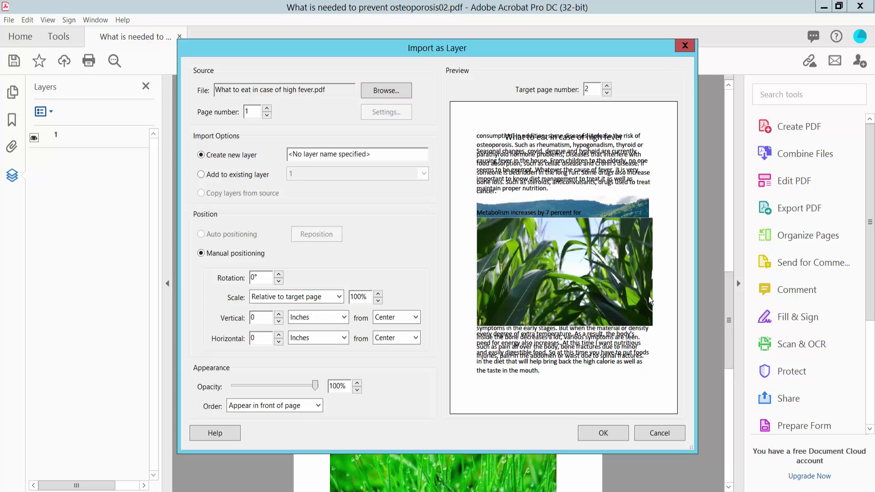
Set the fever import to rotation 90°, scale 70%, horizontal -0.2, vertical -3.2.
left_click(278, 274)
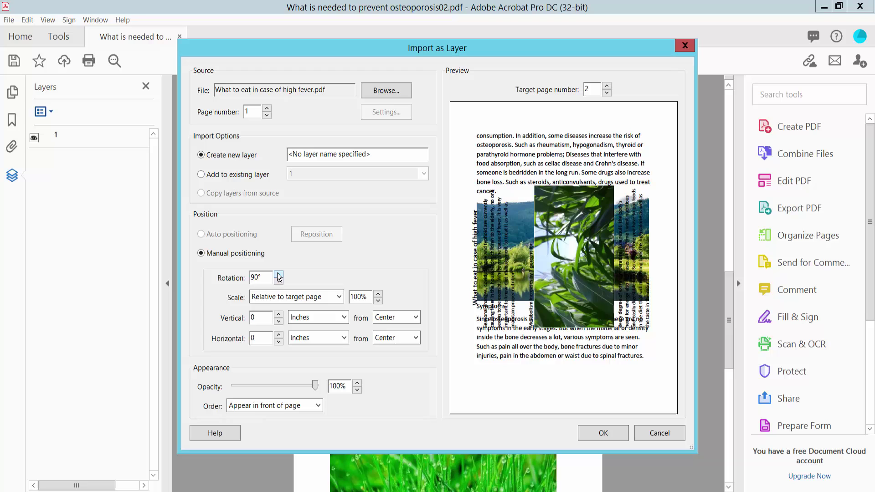
left_click(378, 301)
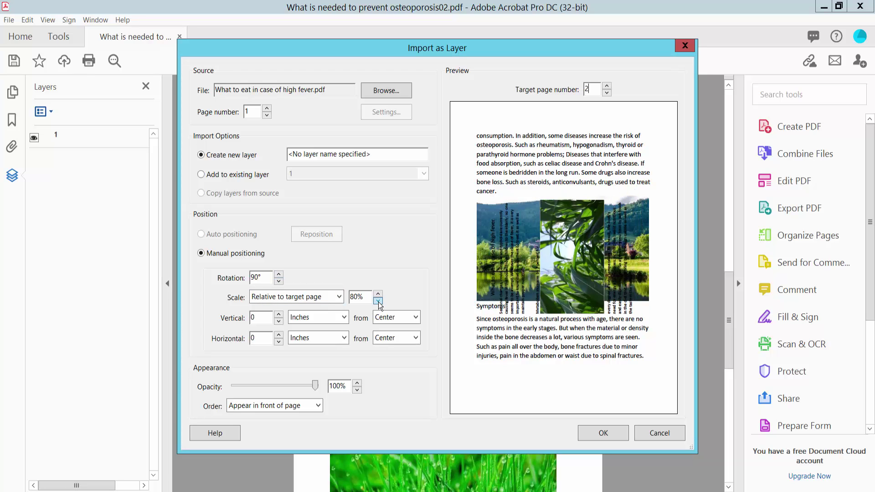
left_click(378, 293)
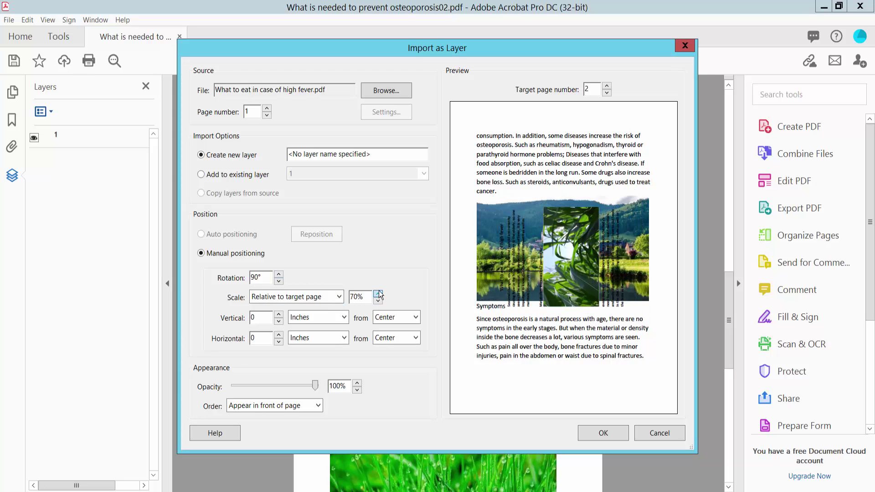
left_click(279, 342)
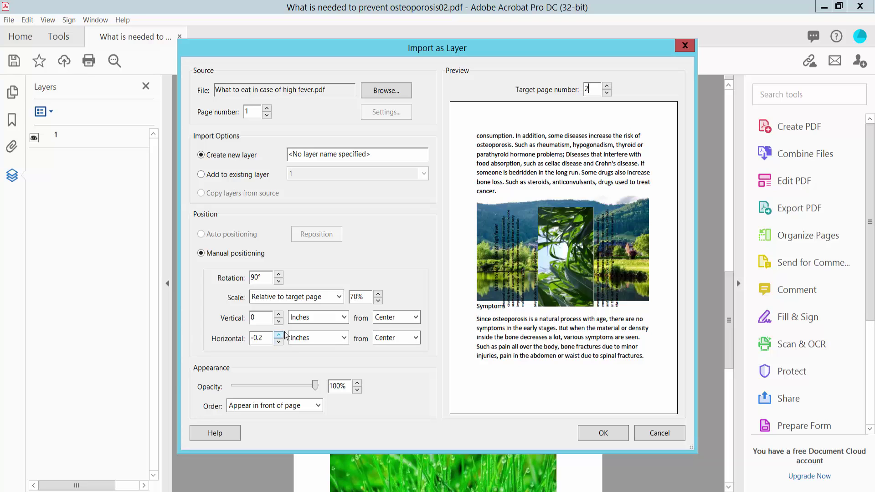
left_click(279, 322)
left_click(279, 321)
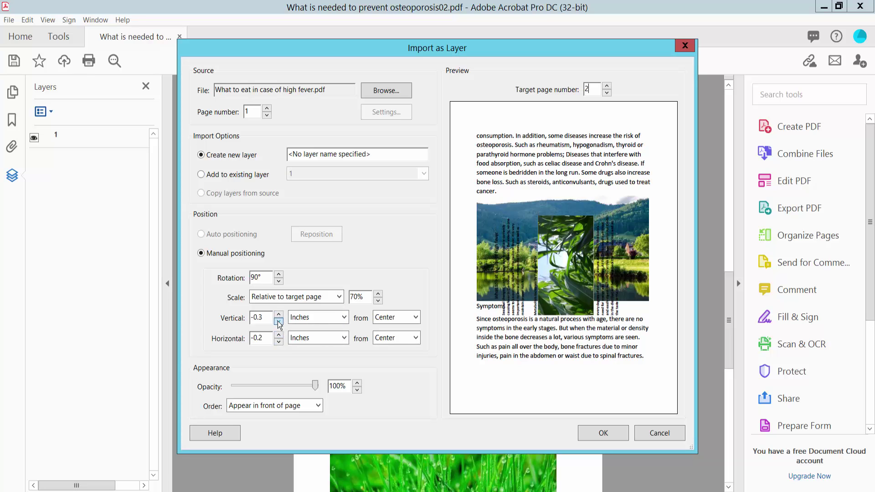
left_click(279, 322)
left_click(279, 321)
left_click(279, 322)
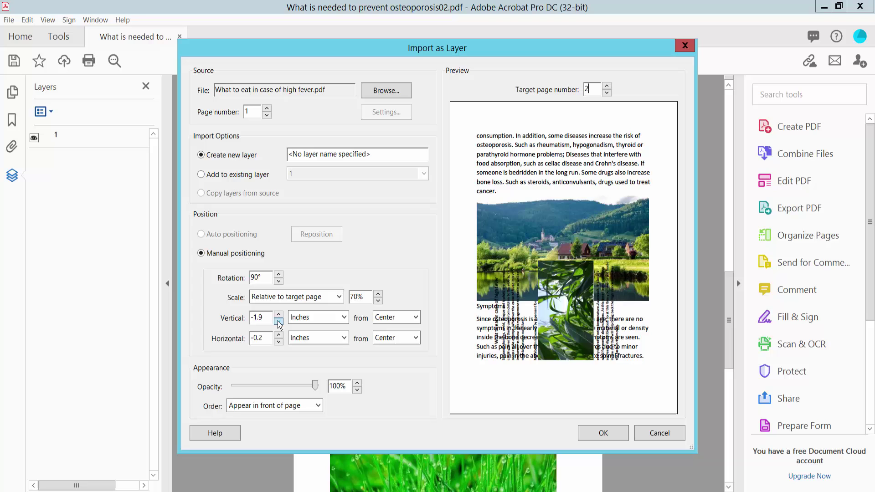
left_click(279, 321)
left_click(279, 322)
left_click(280, 322)
left_click(279, 321)
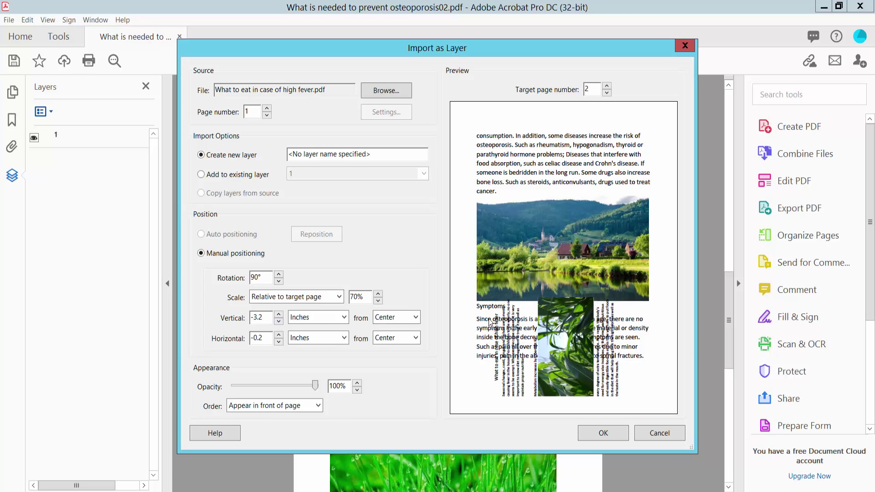
Dismiss the missing layer name warning and select the layer name field.
left_click(603, 432)
left_click(564, 282)
left_click_drag(381, 156, 253, 155)
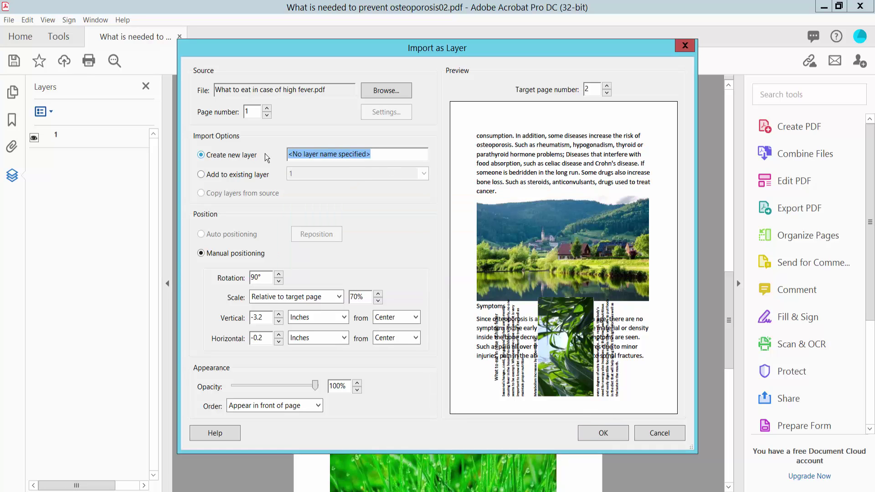
type("2")
Commit layer 2, then hide and reshow layers 1 and 2, leaving both visible.
left_click(603, 433)
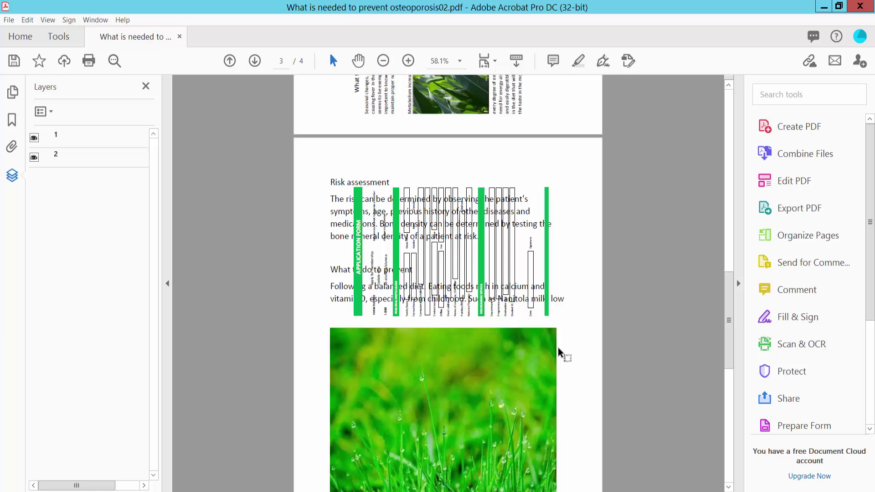
scroll(536, 267, "down", 1, "ctrl")
scroll(536, 264, "down", 1, "ctrl")
scroll(521, 261, "down", 1, "ctrl")
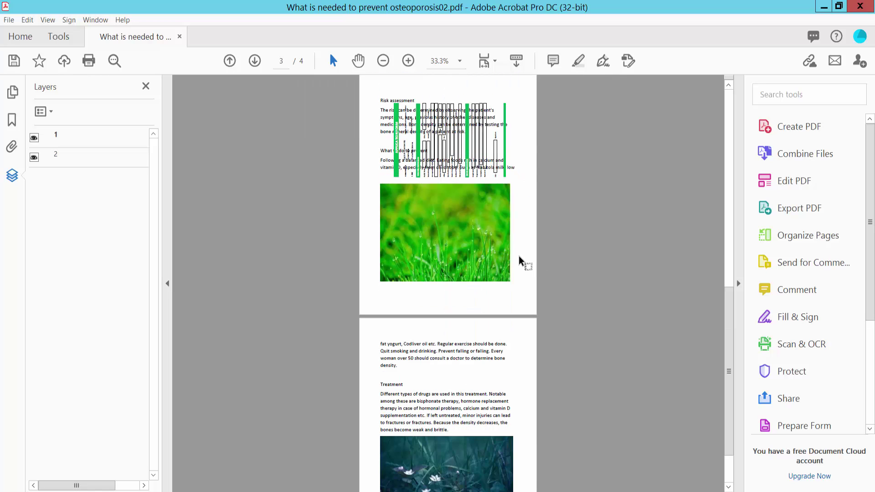
scroll(519, 259, "up", 3)
scroll(373, 254, "down", 1)
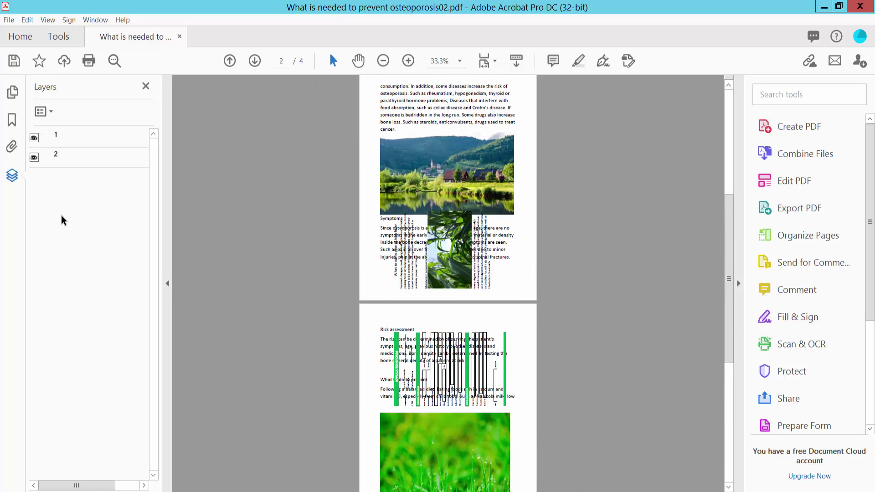
left_click(34, 139)
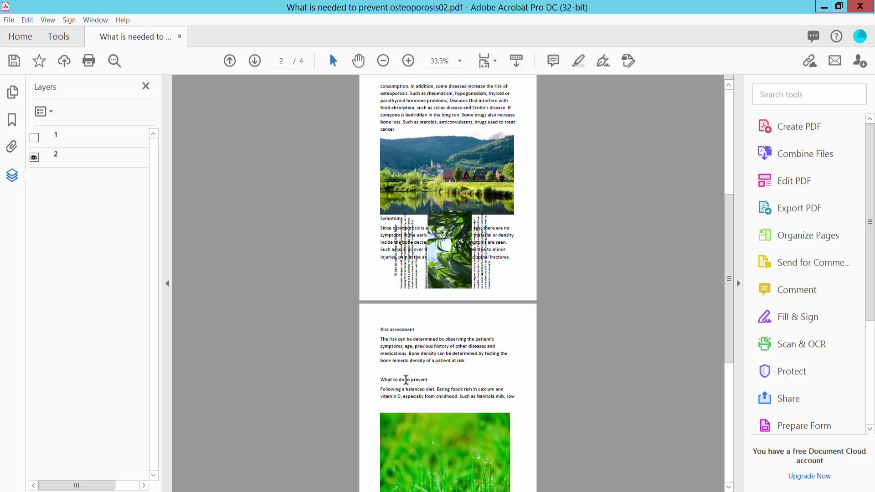
left_click(33, 138)
left_click(34, 157)
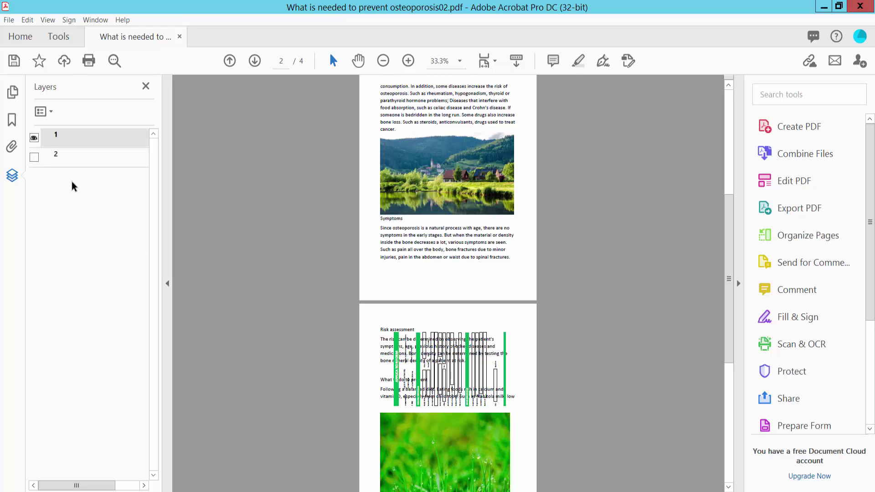
left_click(33, 157)
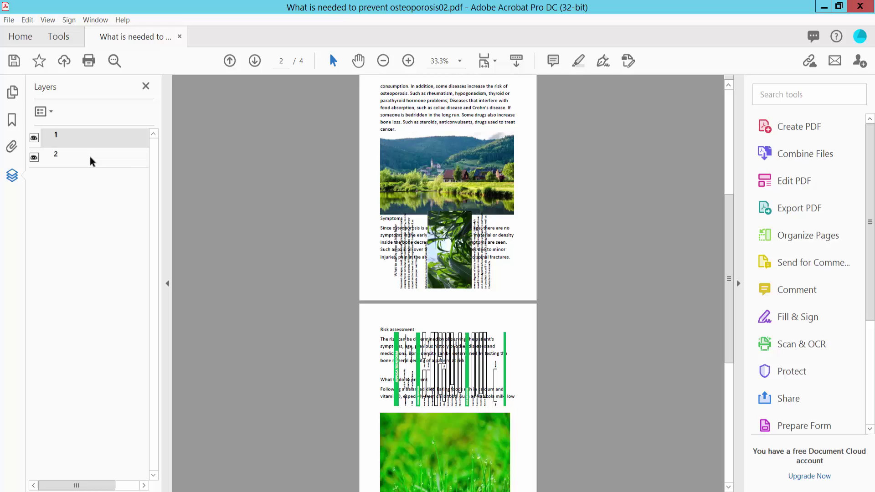